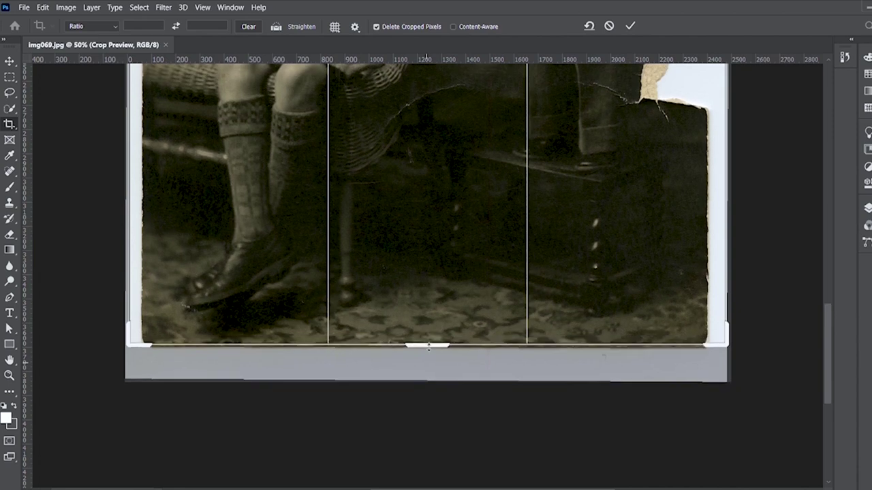
Step: Tighten the crop to the photo's right, top and left edges to exclude the white scan border, and apply it
scroll(428, 347, "up", 1)
scroll(429, 347, "up", 10)
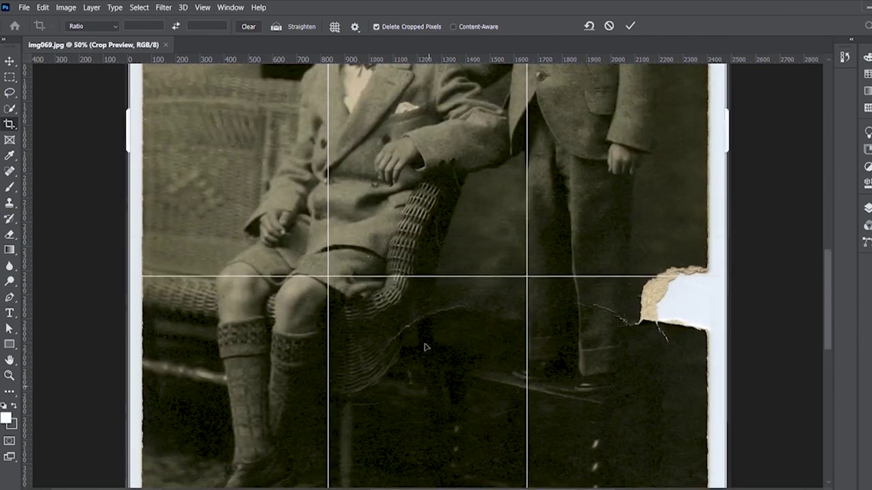
left_click_drag(727, 369, 716, 371)
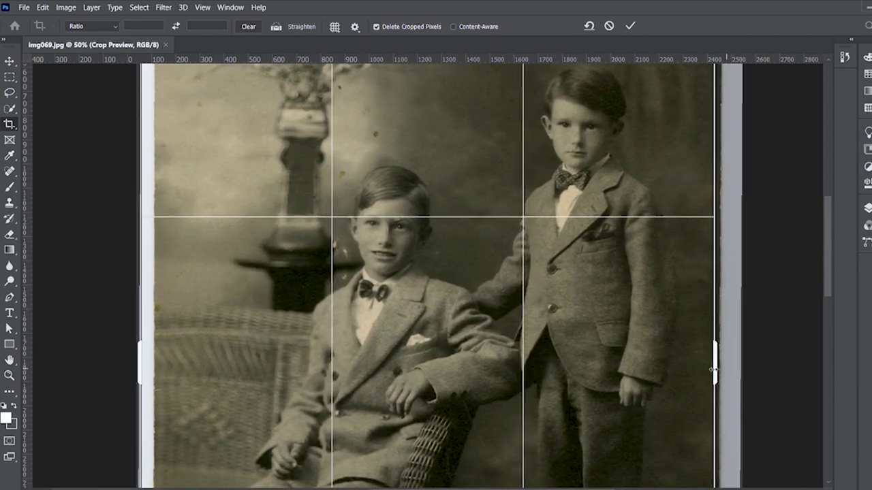
scroll(716, 372, "up", 15)
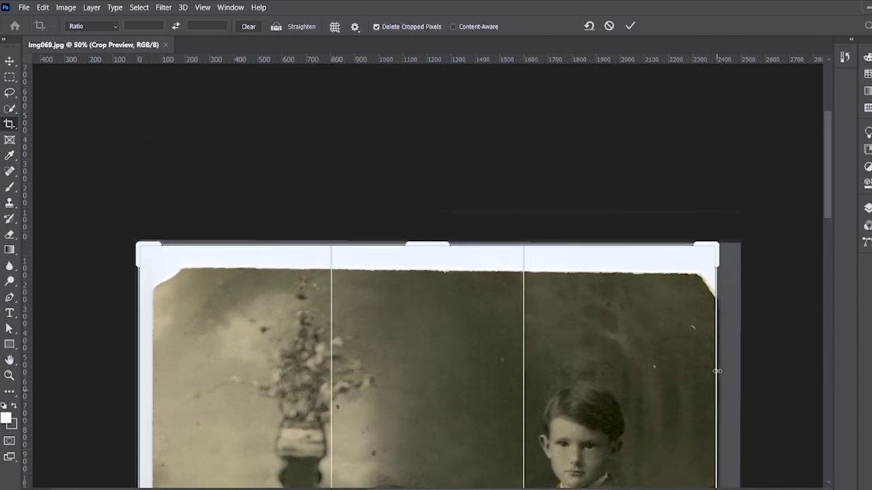
left_click_drag(432, 238, 430, 254)
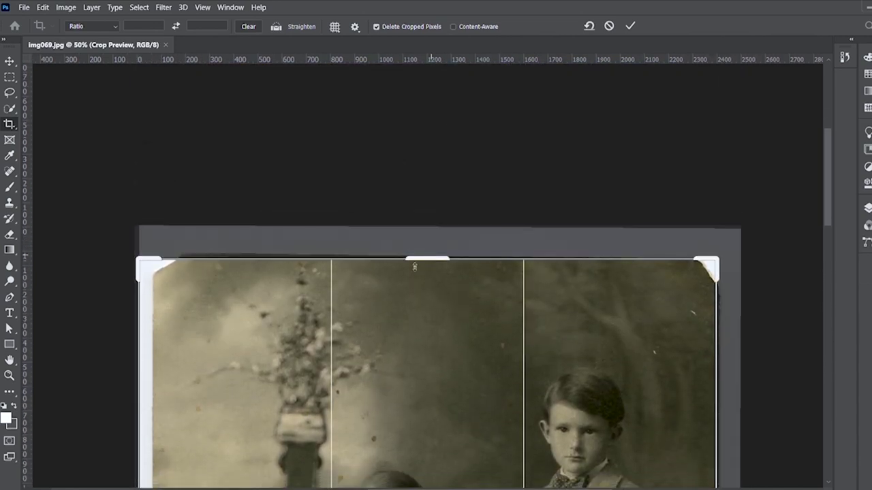
scroll(259, 353, "down", 8)
left_click_drag(130, 373, 145, 373)
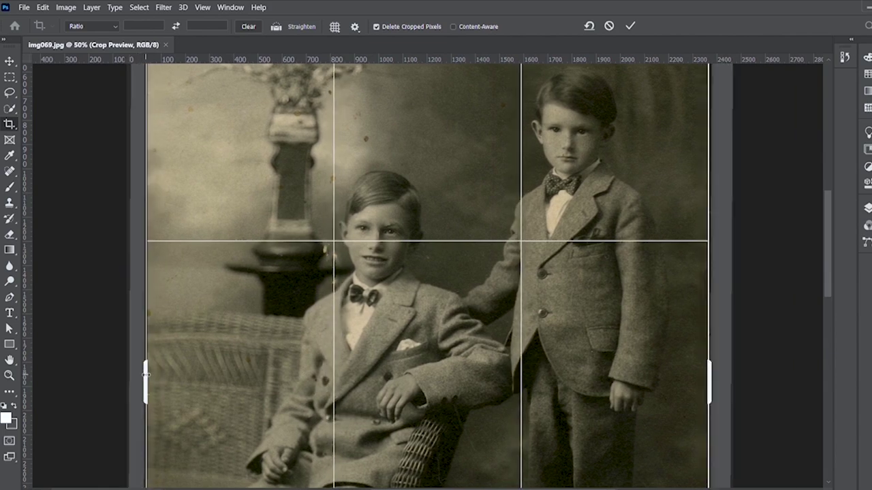
key("Return")
Step: Fill the white upper-left and upper-right corners of the photo with the content-aware Spot Healing Brush
key("ctrl+minus")
key("ctrl+minus")
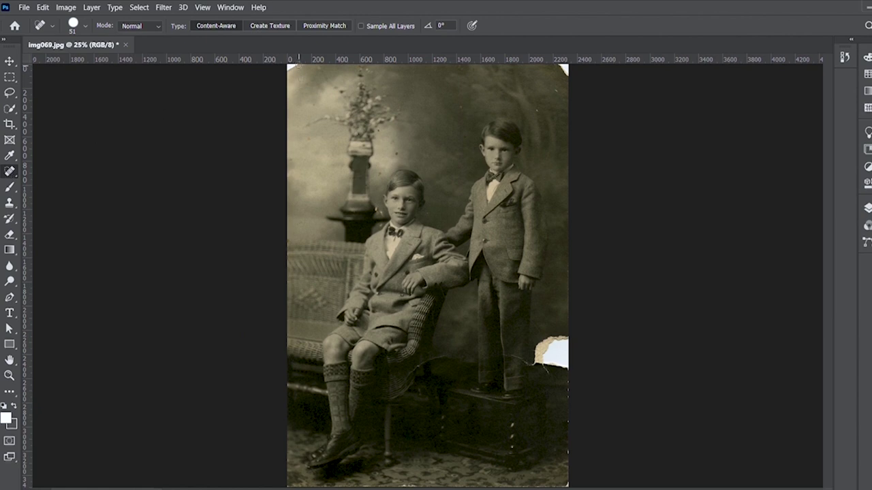
mouse_move(298, 65)
left_mouse_down()
mouse_move(282, 73)
mouse_move(302, 63)
mouse_move(281, 63)
mouse_move(303, 64)
mouse_move(286, 78)
left_mouse_up()
mouse_move(570, 78)
left_mouse_down()
mouse_move(555, 59)
mouse_move(570, 79)
left_mouse_up()
Step: Heal the dark and rusty spots in the backdrop above the seated boy and beside the standing boy's head
key("ctrl+plus")
key("ctrl+plus")
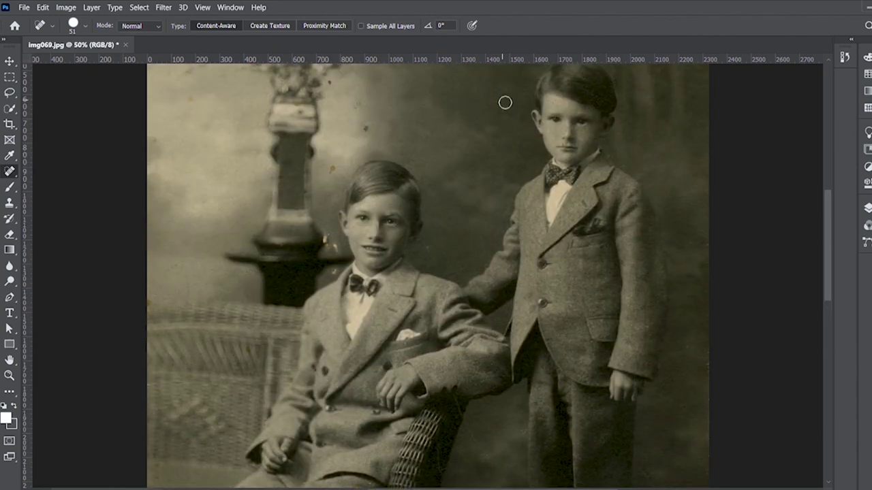
scroll(504, 102, "up", 3)
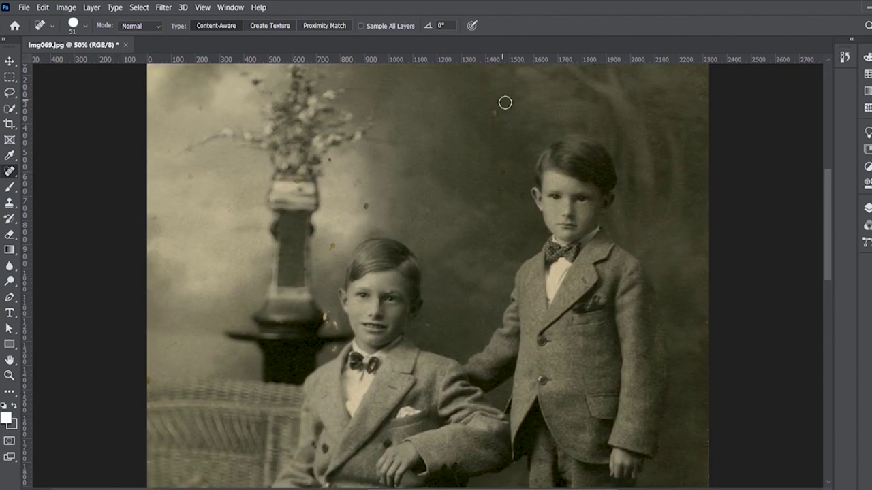
left_click(367, 206)
left_click(333, 248)
left_click(497, 114)
Step: Heal the torn hole at the photo's right edge and the pale worn strip along its bottom edge
scroll(519, 197, "down", 10)
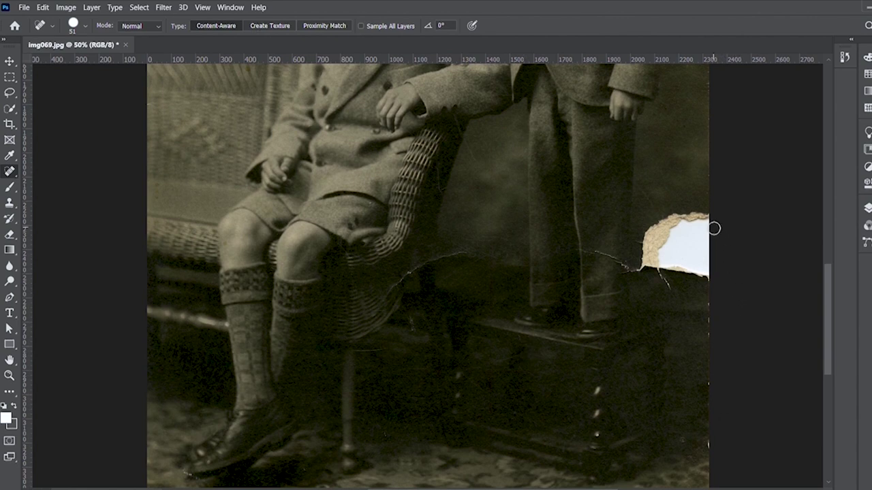
mouse_move(712, 224)
left_mouse_down()
mouse_move(643, 235)
mouse_move(645, 270)
mouse_move(678, 265)
mouse_move(707, 275)
mouse_move(707, 235)
mouse_move(690, 225)
mouse_move(662, 232)
mouse_move(655, 248)
mouse_move(657, 261)
mouse_move(697, 260)
mouse_move(656, 247)
mouse_move(682, 245)
mouse_move(669, 242)
mouse_move(689, 232)
mouse_move(708, 267)
mouse_move(694, 252)
mouse_move(718, 229)
mouse_move(668, 271)
mouse_move(697, 274)
left_mouse_up()
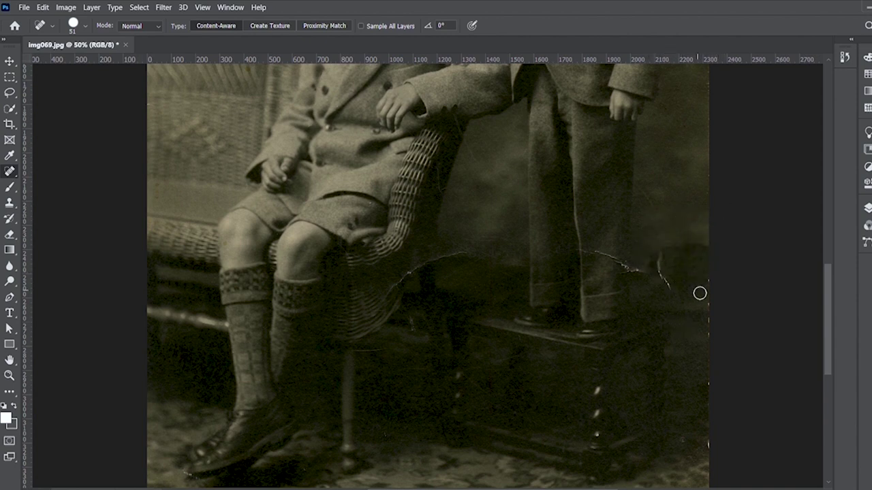
scroll(699, 293, "down", 5)
mouse_move(708, 263)
left_mouse_down()
mouse_move(708, 282)
mouse_move(496, 274)
left_mouse_up()
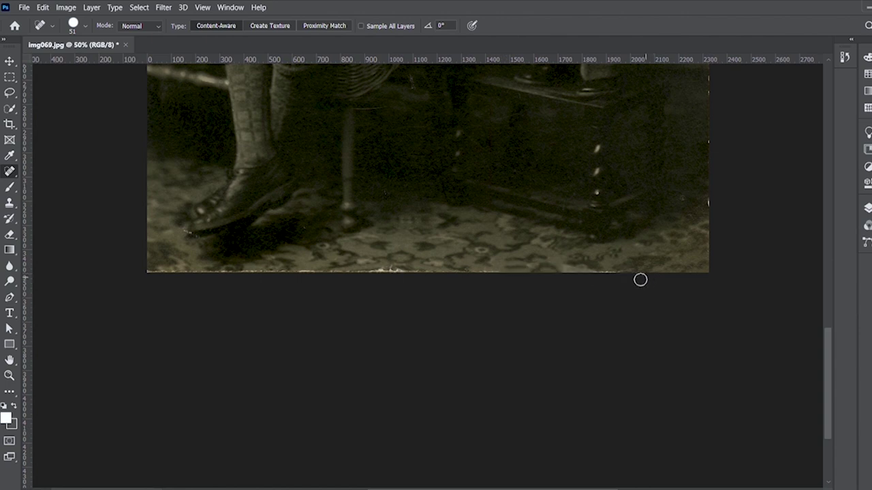
left_click_drag(625, 277, 586, 276)
left_click_drag(510, 274, 133, 277)
Step: Heal the white crack lines beside the standing boy's lower legs and the damage out to the right edge
scroll(287, 321, "up", 3)
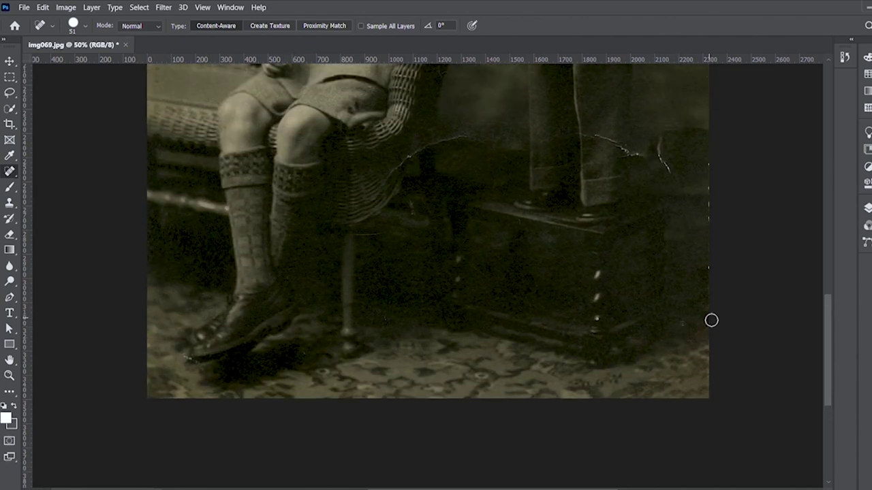
scroll(663, 243, "up", 3)
left_click_drag(637, 265, 597, 241)
mouse_move(659, 256)
left_mouse_down()
mouse_move(673, 277)
mouse_move(707, 271)
left_mouse_up()
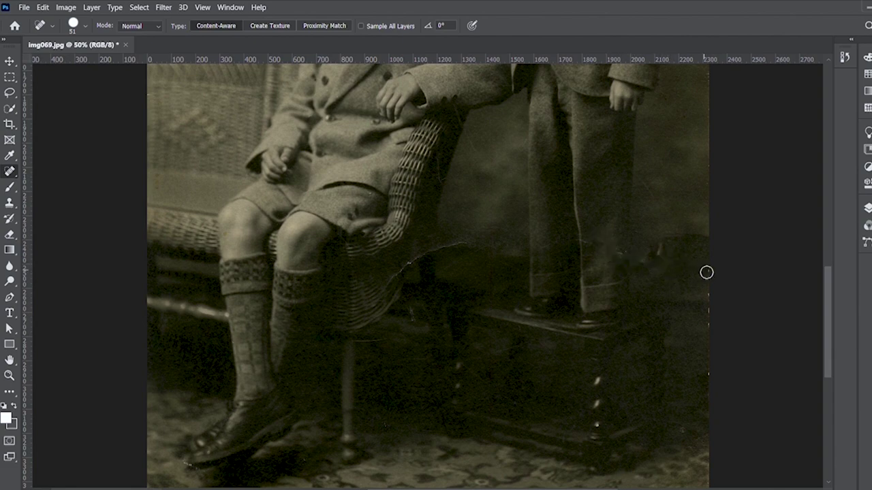
Step: Heal the worn right edge of the photo with long straight healing strokes from the lower part up past the standing boy
left_click(714, 377, "shift")
scroll(714, 378, "up", 3)
scroll(714, 378, "up", 3)
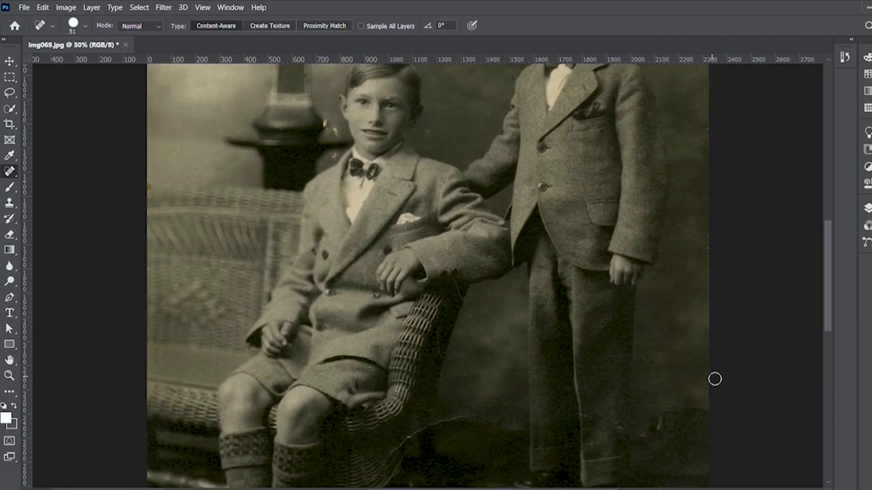
scroll(713, 356, "up", 4)
left_click(710, 229, "shift")
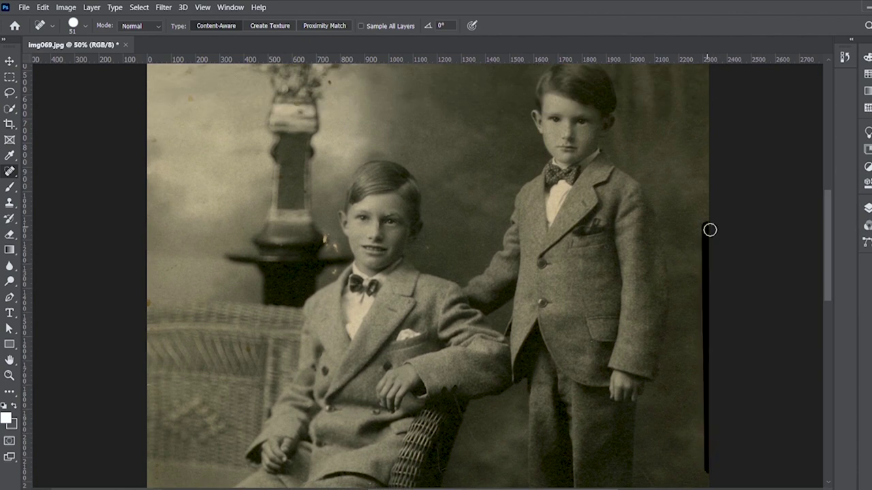
Step: Heal the remaining blemishes beside the seated boy's face, at his shoe tip, in the upper backdrop and on the vase
scroll(710, 230, "up", 3)
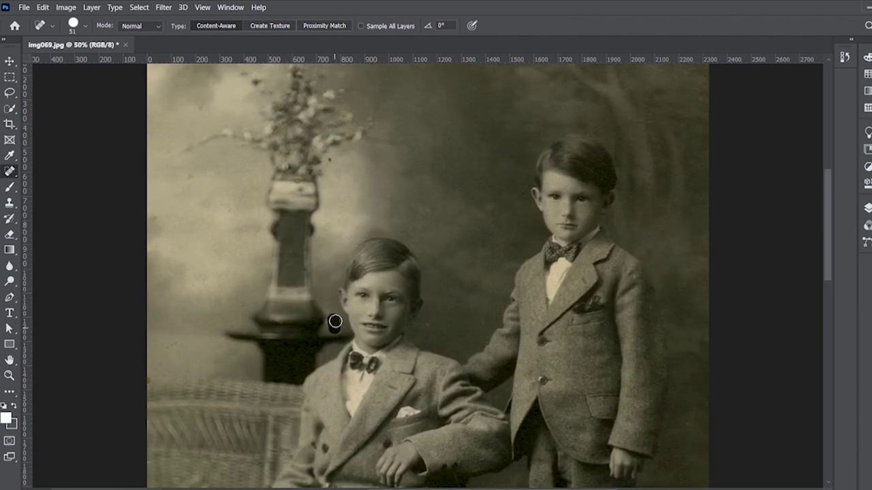
scroll(265, 265, "up", 3)
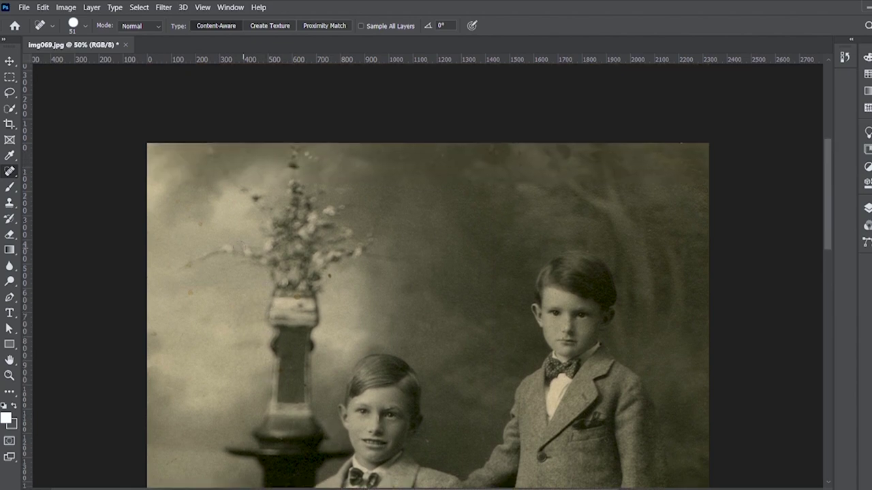
scroll(191, 294, "down", 20)
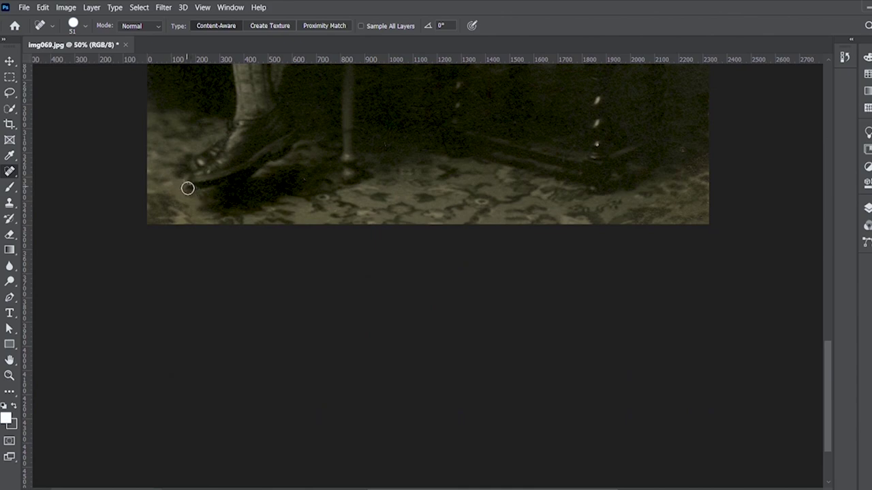
scroll(444, 220, "up", 20)
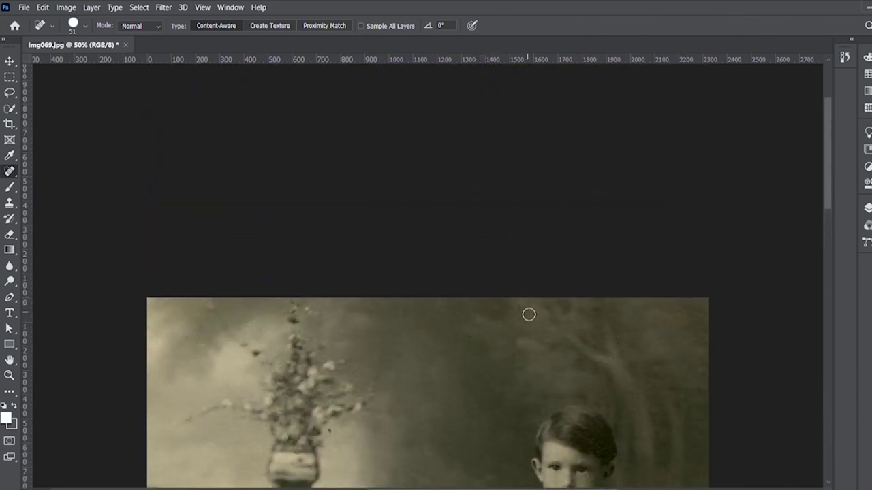
left_click(444, 314)
scroll(451, 341, "down", 5)
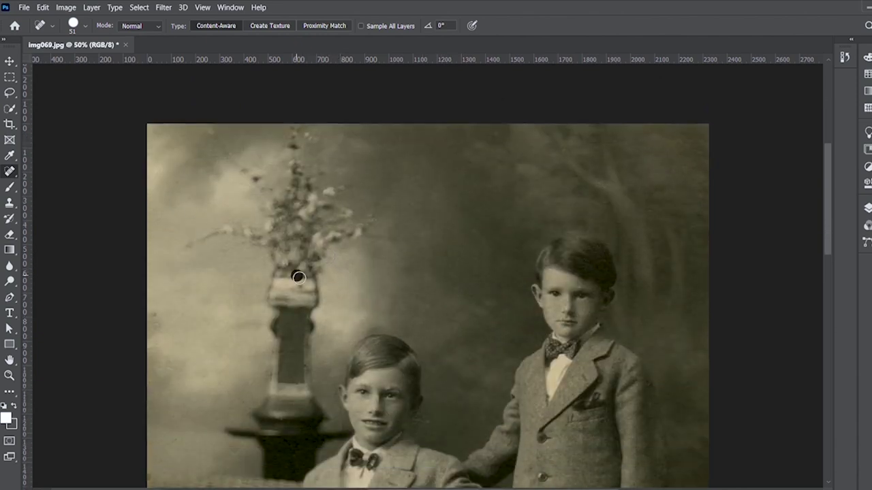
Step: Desaturate the repaired photo to black and white
key("ctrl+minus")
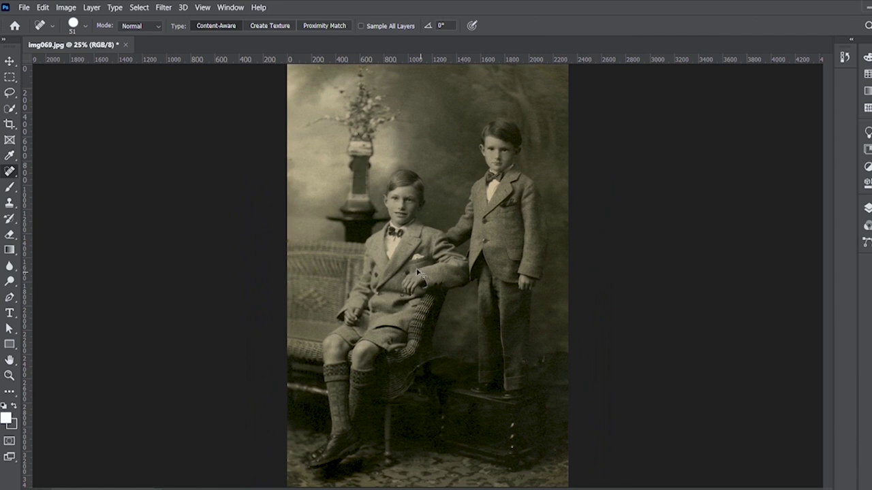
key("ctrl+minus")
key("ctrl+plus")
key("ctrl+minus")
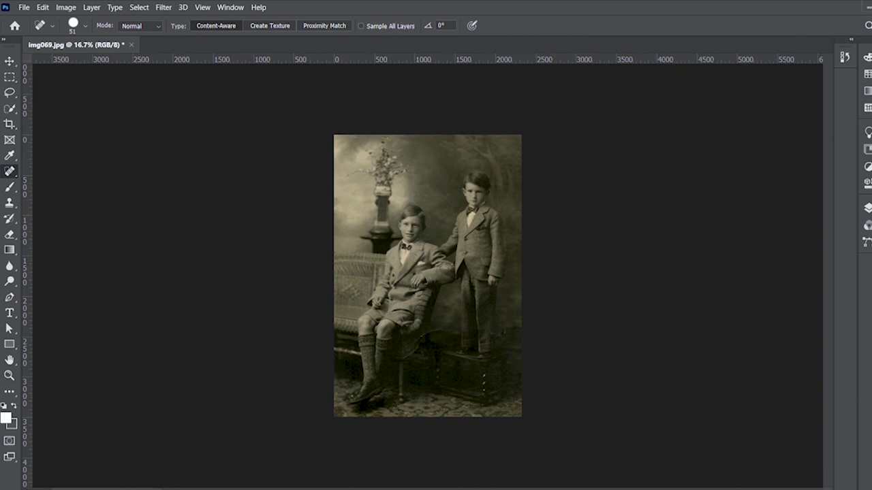
key("ctrl+shift+u")
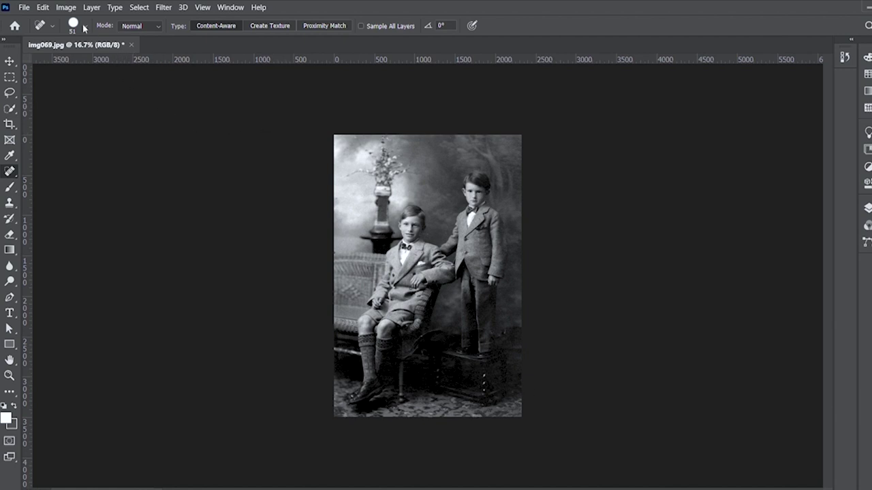
left_click(63, 8)
mouse_move(82, 36)
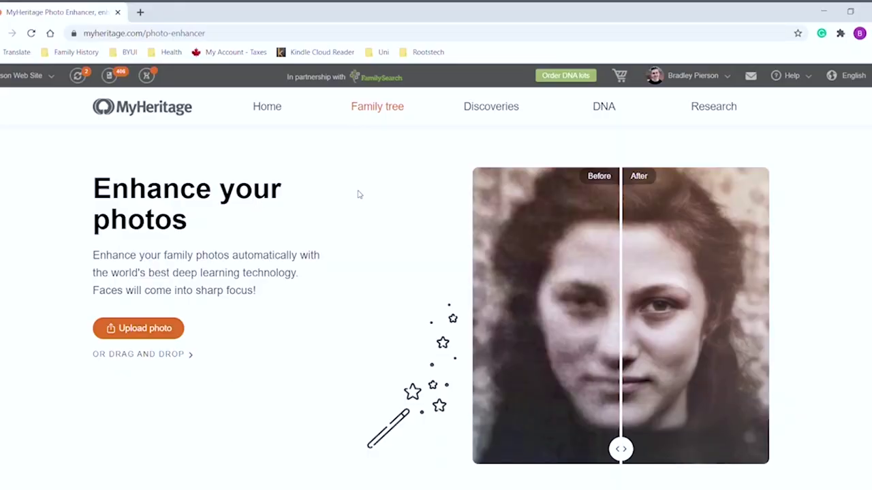
Step: Upload the repaired black-and-white photo to the MyHeritage Photo Enhancer in the browser
left_click(157, 329)
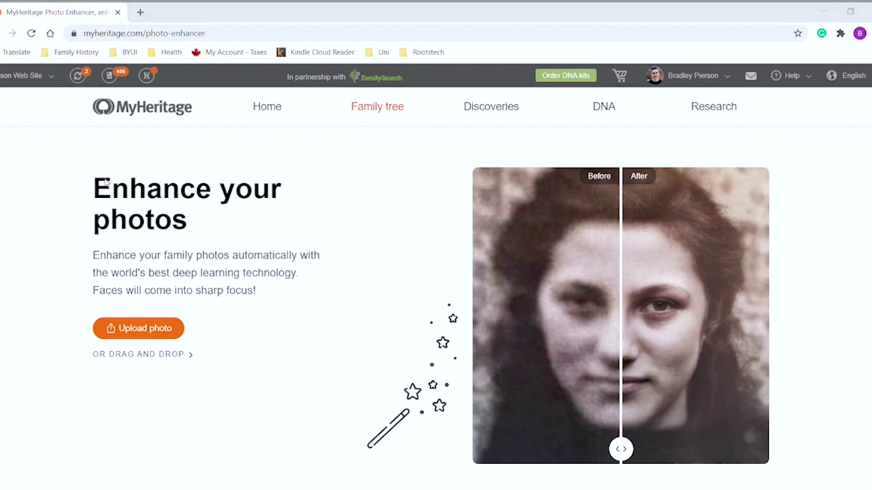
key("Return")
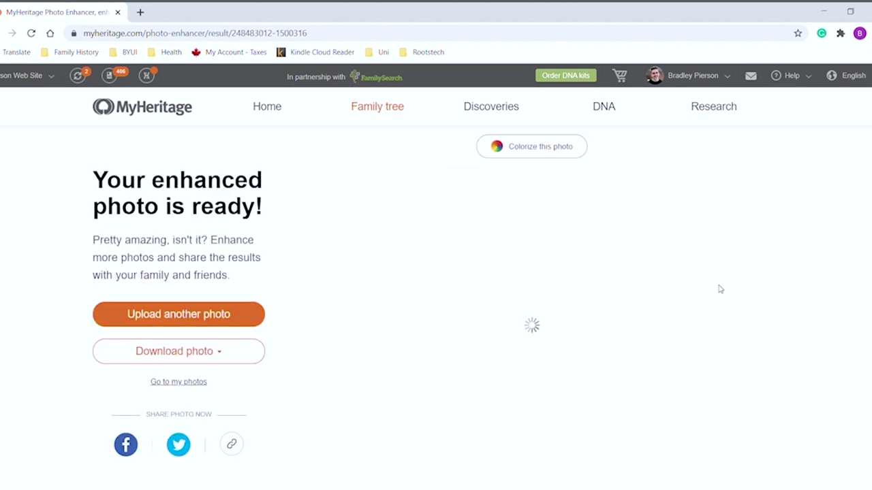
Step: Compare the before and after versions of the seated boy's face and the standing boy's face
scroll(720, 290, "down", 1)
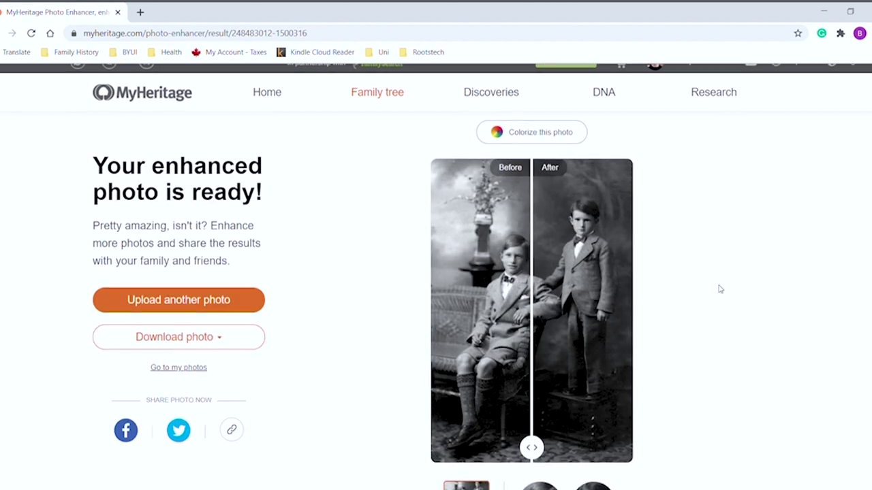
scroll(719, 290, "down", 1)
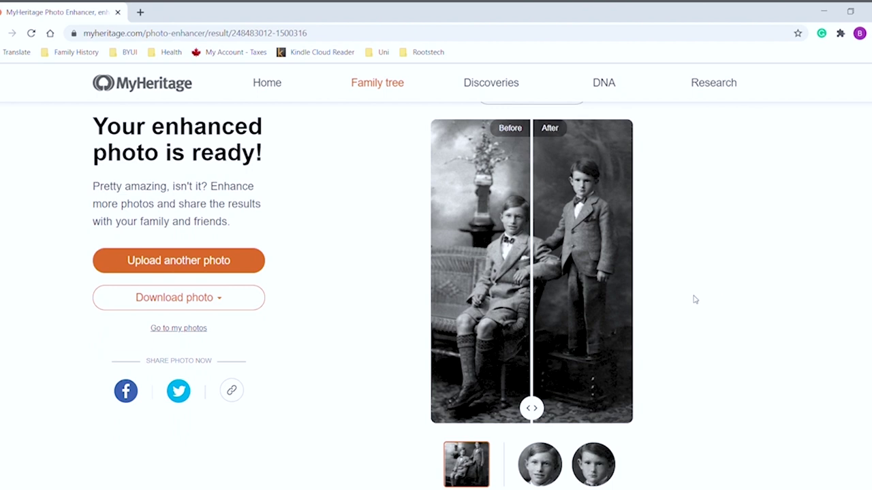
left_click(543, 462)
left_click_drag(544, 410, 404, 408)
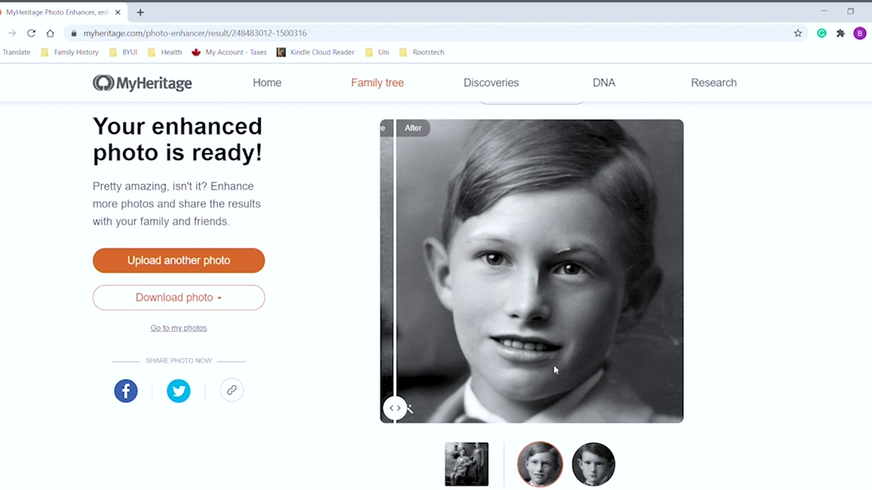
left_click(600, 462)
left_click_drag(530, 408, 398, 459)
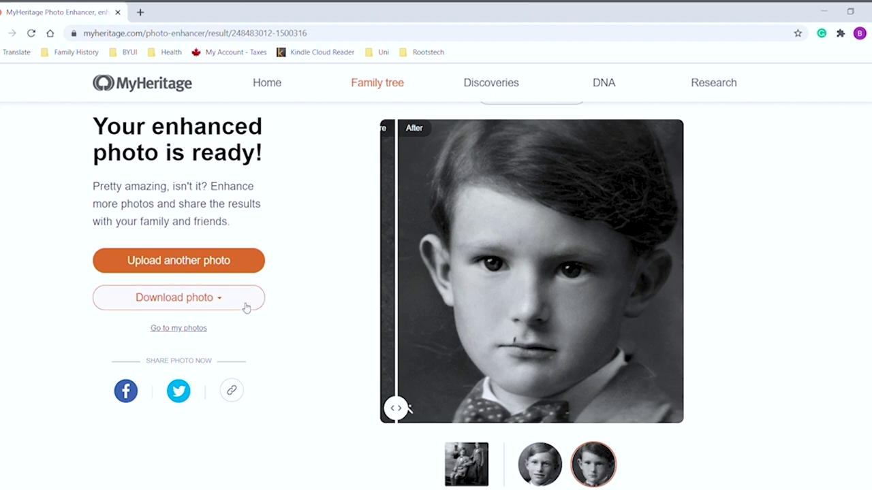
Step: Return to the full photo view and download the enhanced photo
left_click(460, 463)
left_click(259, 303)
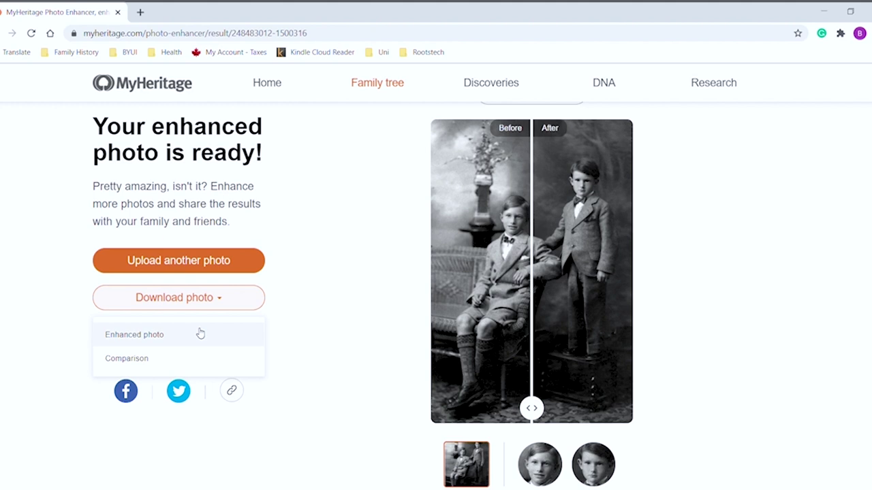
left_click(200, 333)
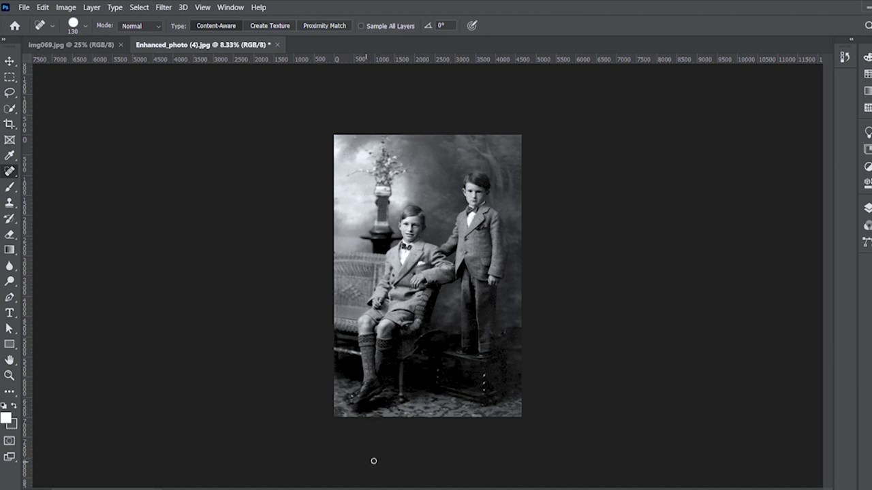
Step: Examine the downloaded enhanced photo up close in Photoshop
key("ctrl+plus")
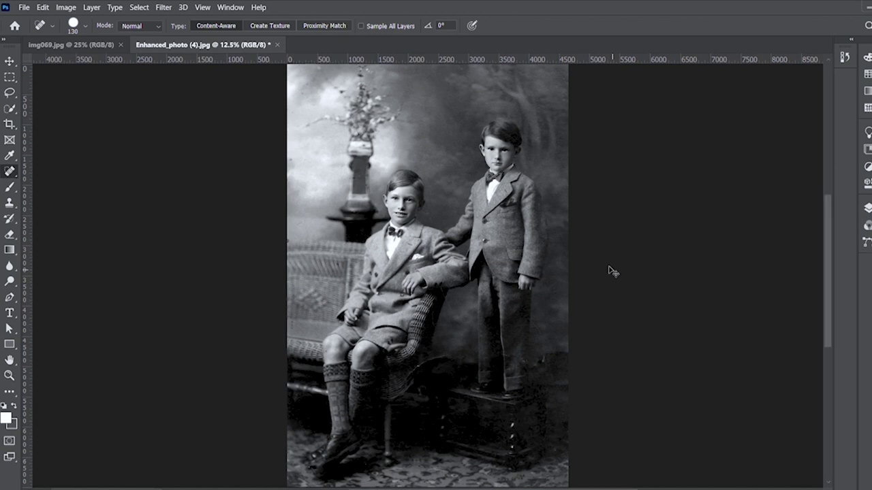
key("ctrl+plus")
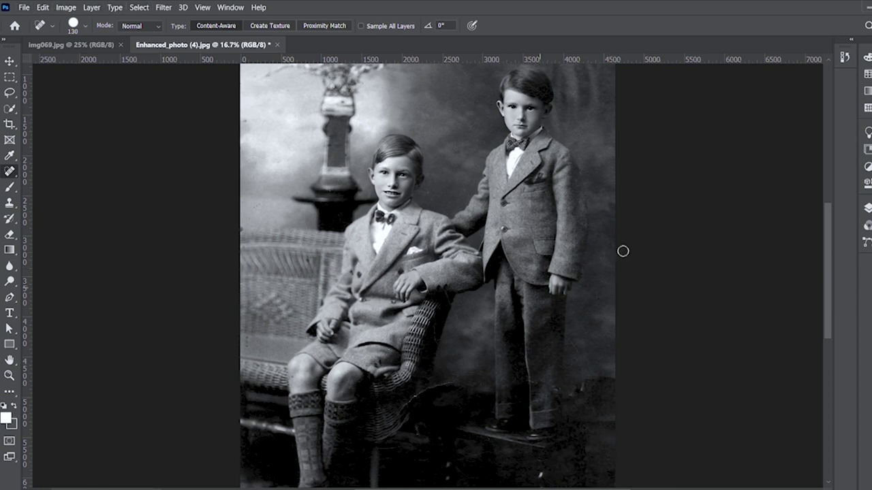
scroll(657, 243, "up", 2)
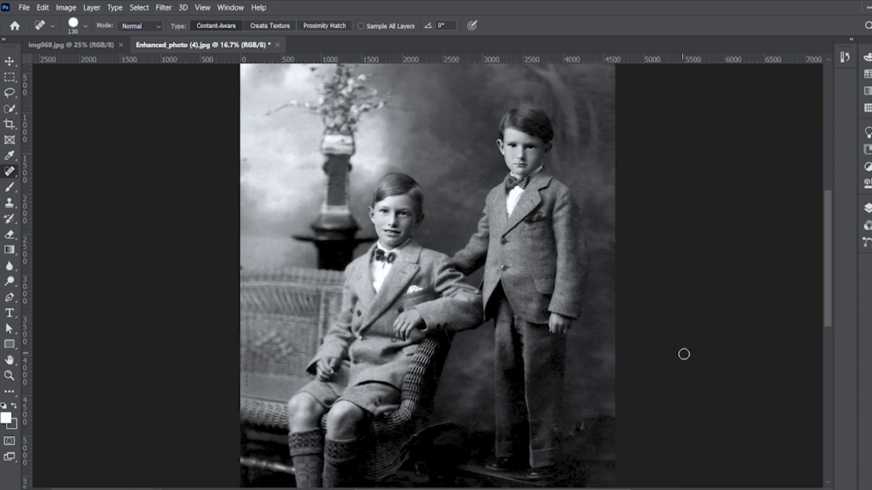